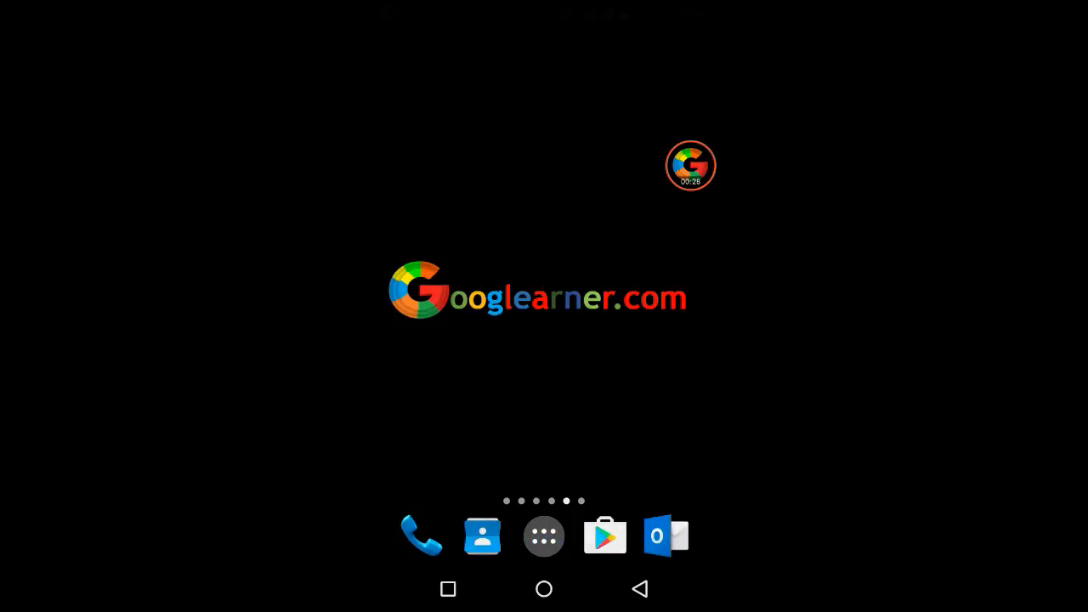
Step: Pull the notification shade down into full quick settings, close it, and pull it down again
{"action": "left_click_drag", "start_coordinate": [594, 8], "coordinate": [614, 165]}
{"action": "left_click_drag", "start_coordinate": [595, 85], "coordinate": [595, 383]}
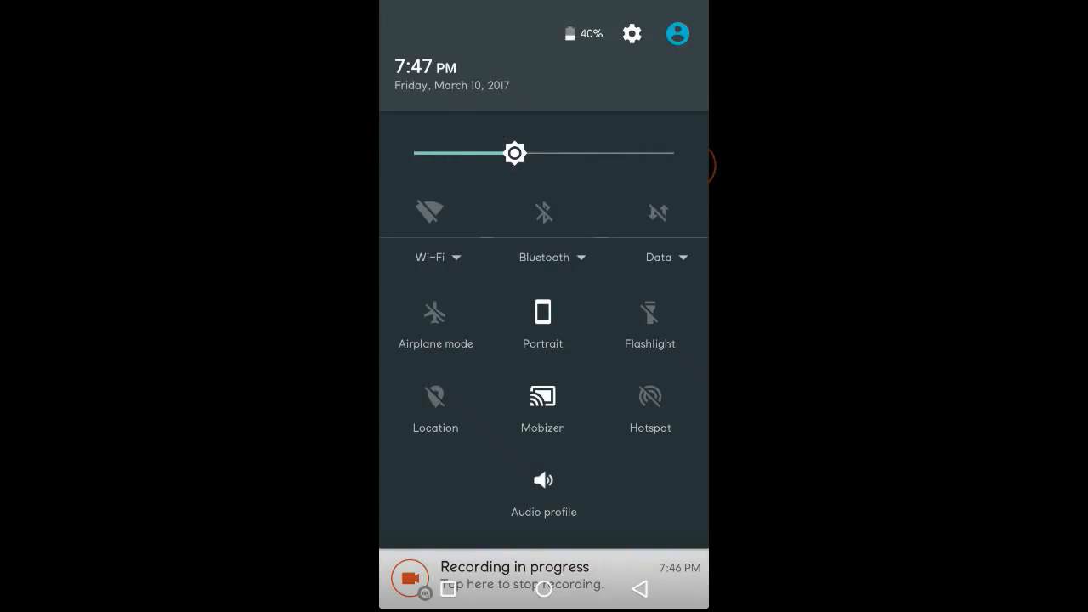
{"action": "left_click_drag", "start_coordinate": [637, 549], "coordinate": [634, 357]}
{"action": "left_click_drag", "start_coordinate": [592, 442], "coordinate": [601, 378]}
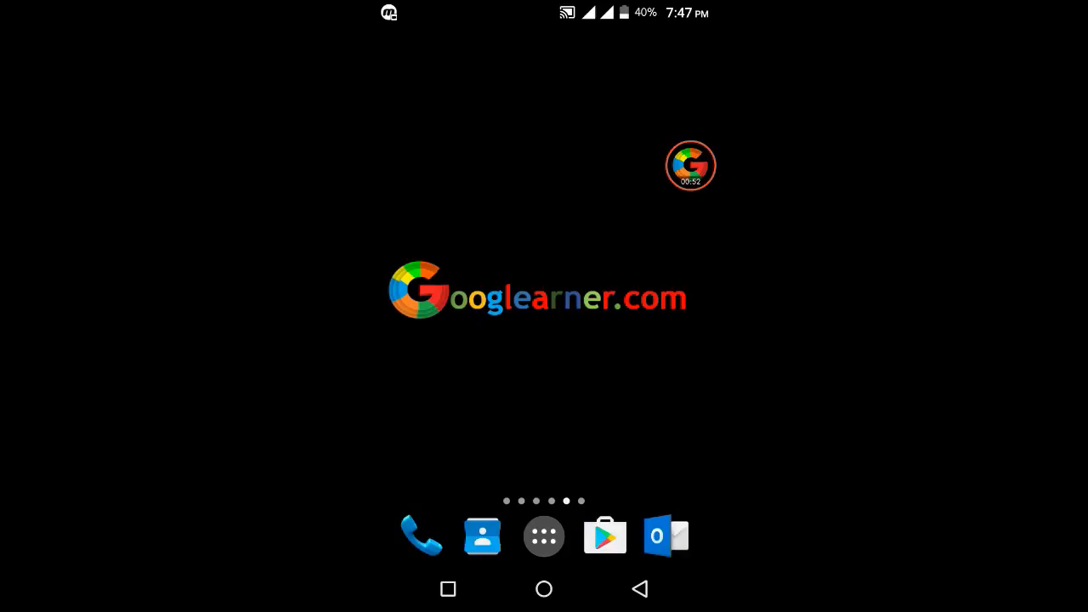
{"action": "left_click_drag", "start_coordinate": [544, 8], "coordinate": [544, 213]}
{"action": "left_click_drag", "start_coordinate": [543, 128], "coordinate": [543, 510]}
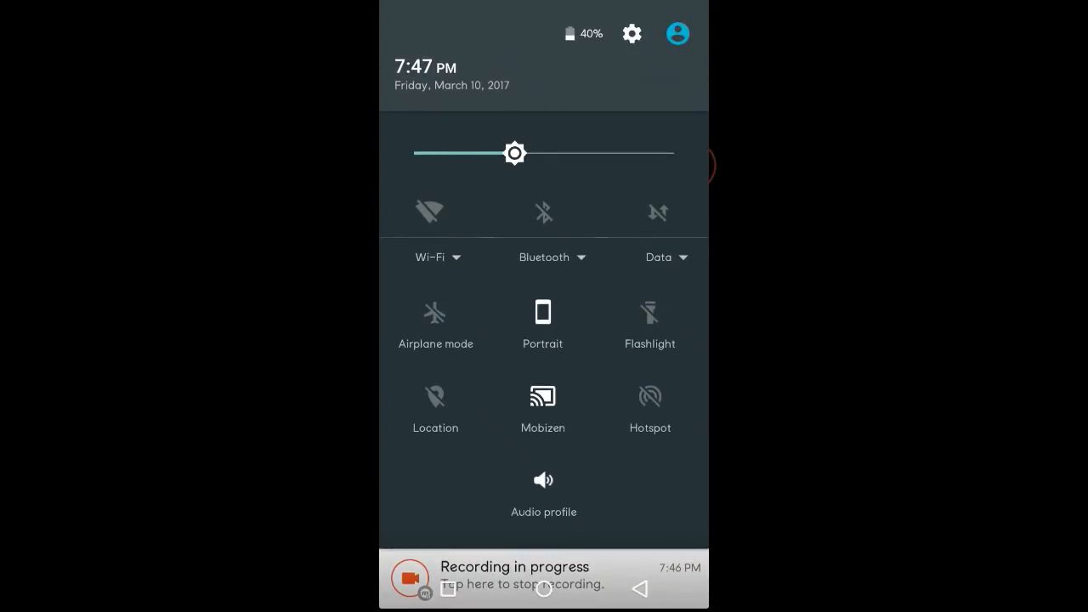
Step: Enter Settings from the quick settings gear and go into Developer options
{"action": "left_click", "coordinate": [632, 33]}
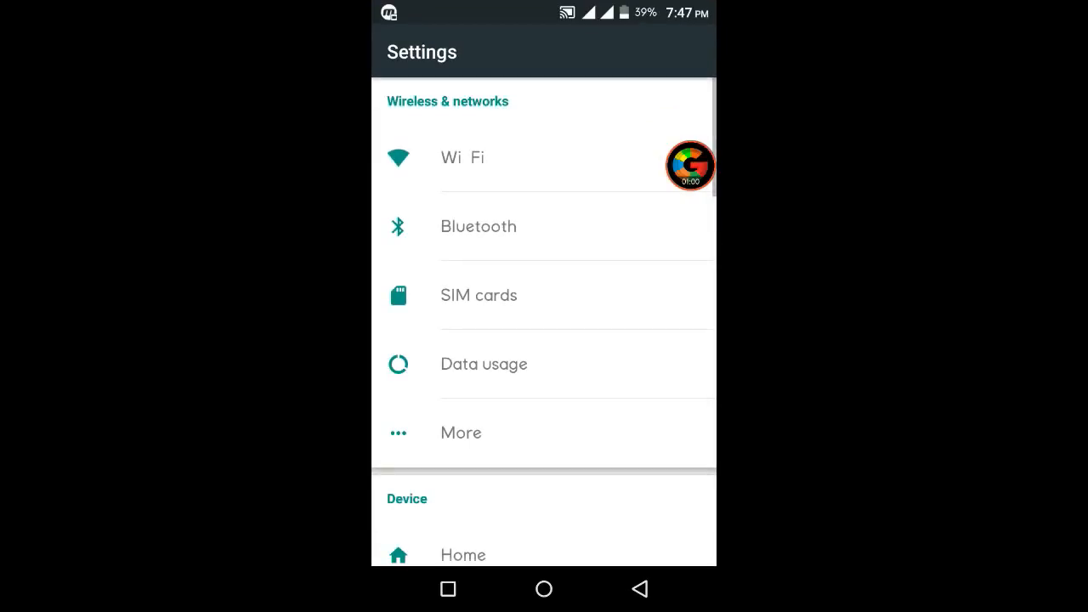
{"action": "scroll", "coordinate": [629, 308], "scroll_direction": "down", "scroll_amount": 3}
{"action": "scroll", "coordinate": [628, 309], "scroll_direction": "down", "scroll_amount": 5}
{"action": "scroll", "coordinate": [629, 309], "scroll_direction": "down", "scroll_amount": 10}
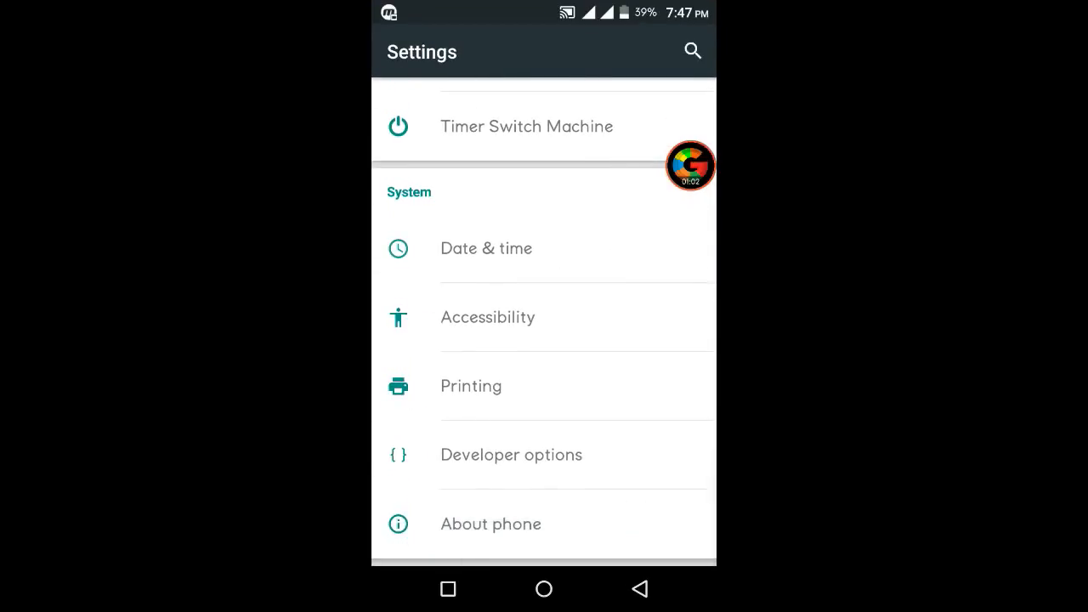
{"action": "left_click", "coordinate": [625, 459]}
{"action": "scroll", "coordinate": [615, 500], "scroll_direction": "down", "scroll_amount": 10}
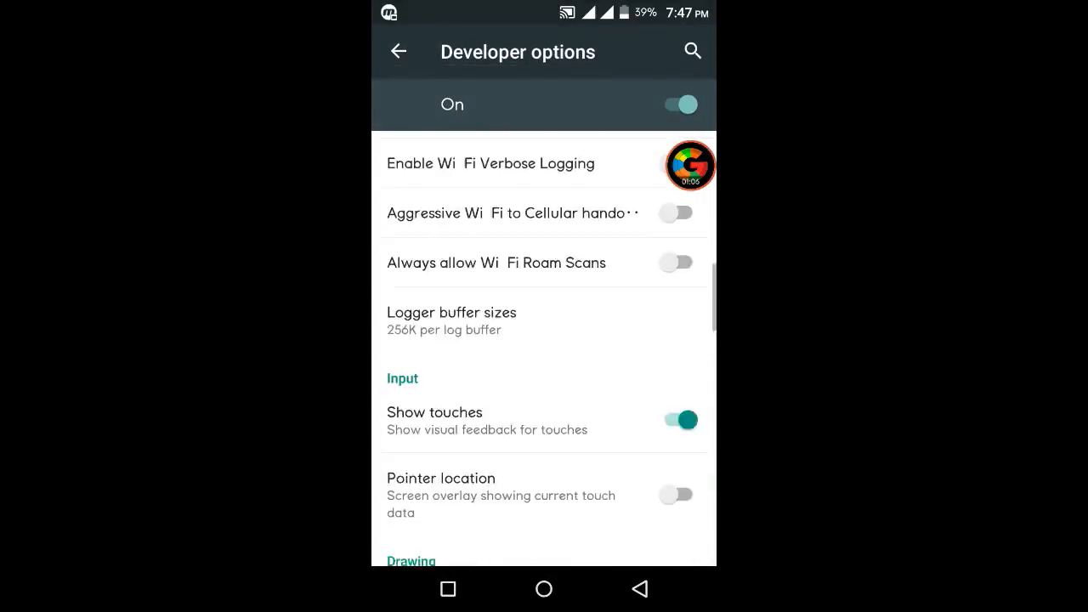
{"action": "scroll", "coordinate": [595, 517], "scroll_direction": "down", "scroll_amount": 5}
{"action": "scroll", "coordinate": [543, 348], "scroll_direction": "down", "scroll_amount": 10}
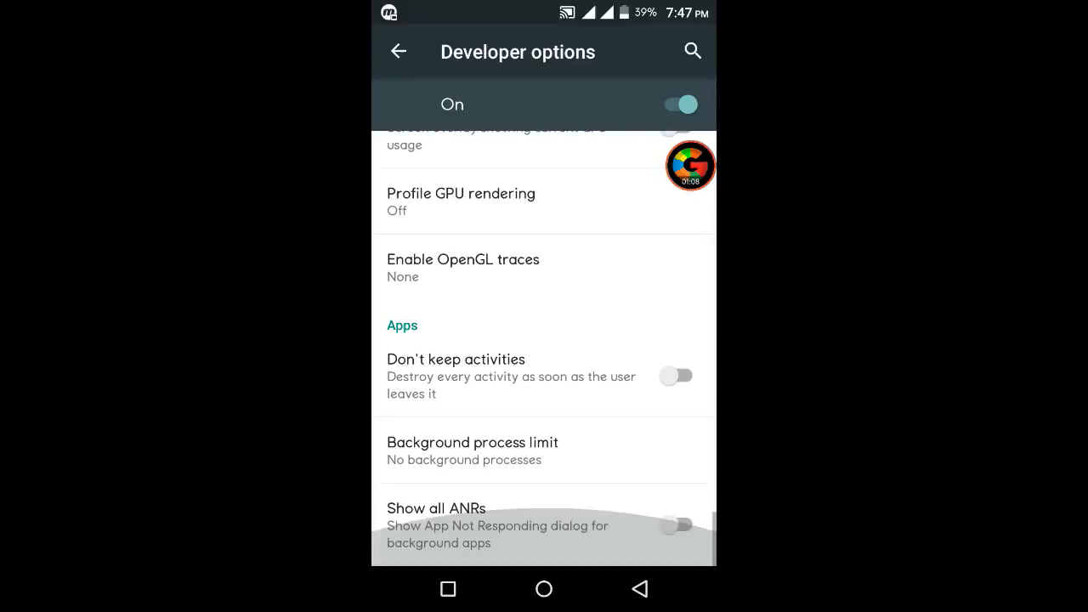
Step: Try Standard limit for background processes, then restore No background processes and return to Settings
{"action": "left_click", "coordinate": [612, 459]}
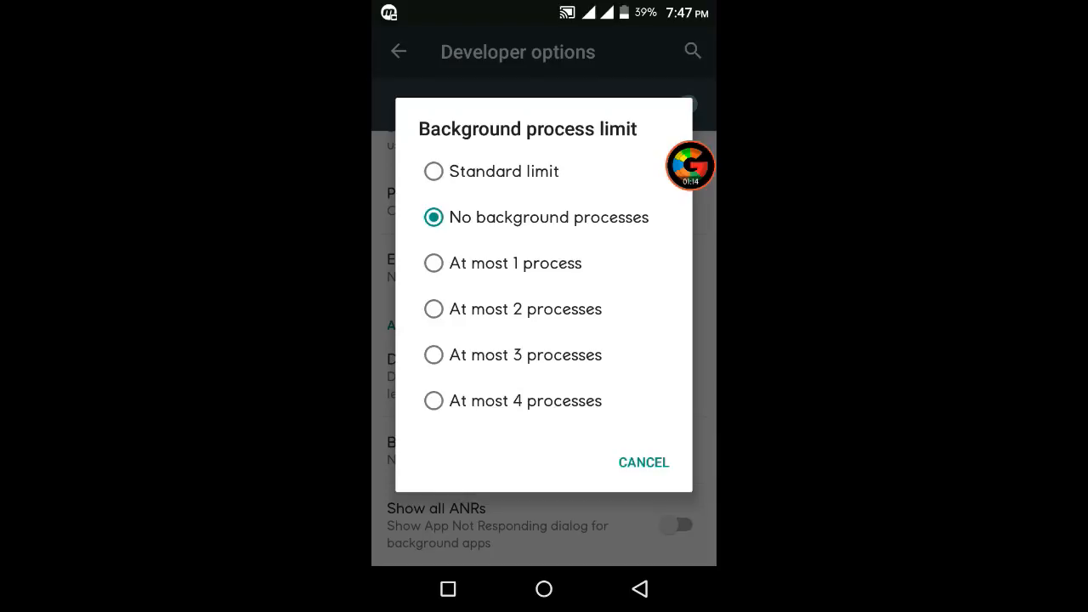
{"action": "left_click_drag", "start_coordinate": [543, 178], "coordinate": [610, 177]}
{"action": "left_click", "coordinate": [504, 171]}
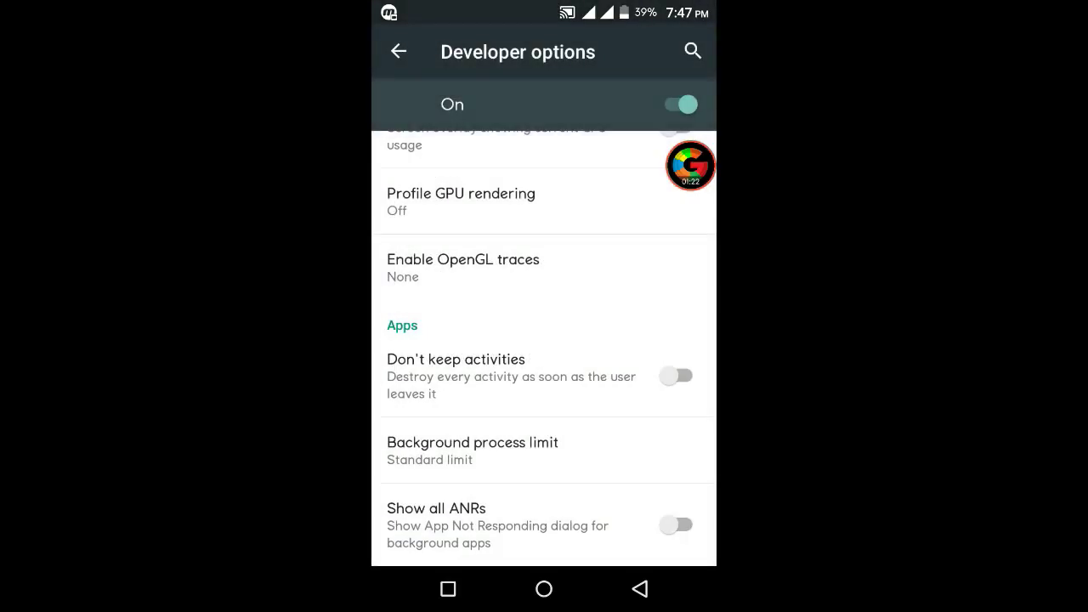
{"action": "left_click", "coordinate": [545, 438]}
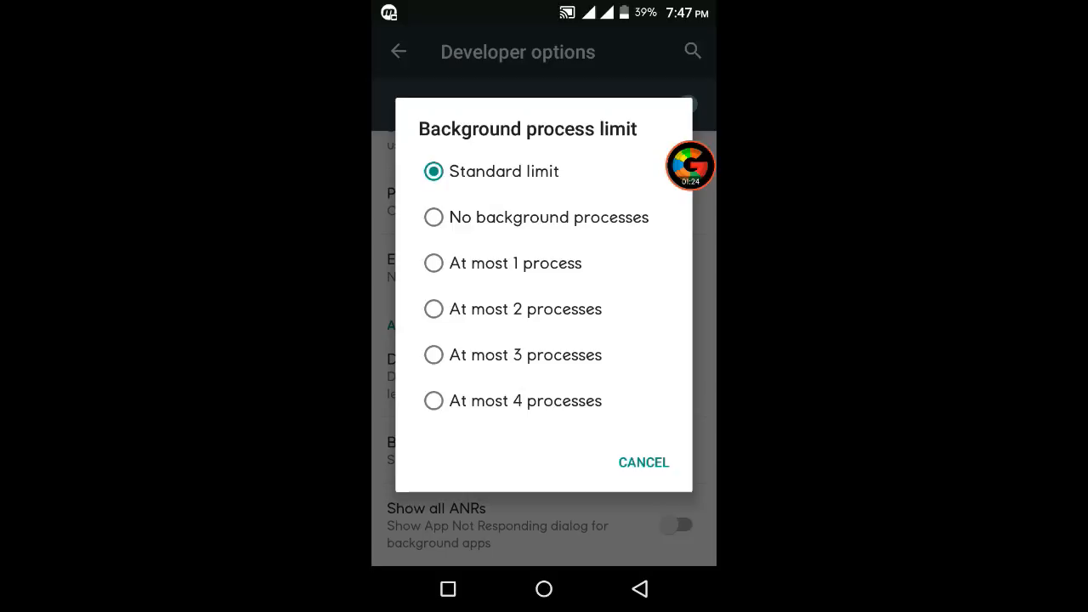
{"action": "left_click", "coordinate": [543, 224]}
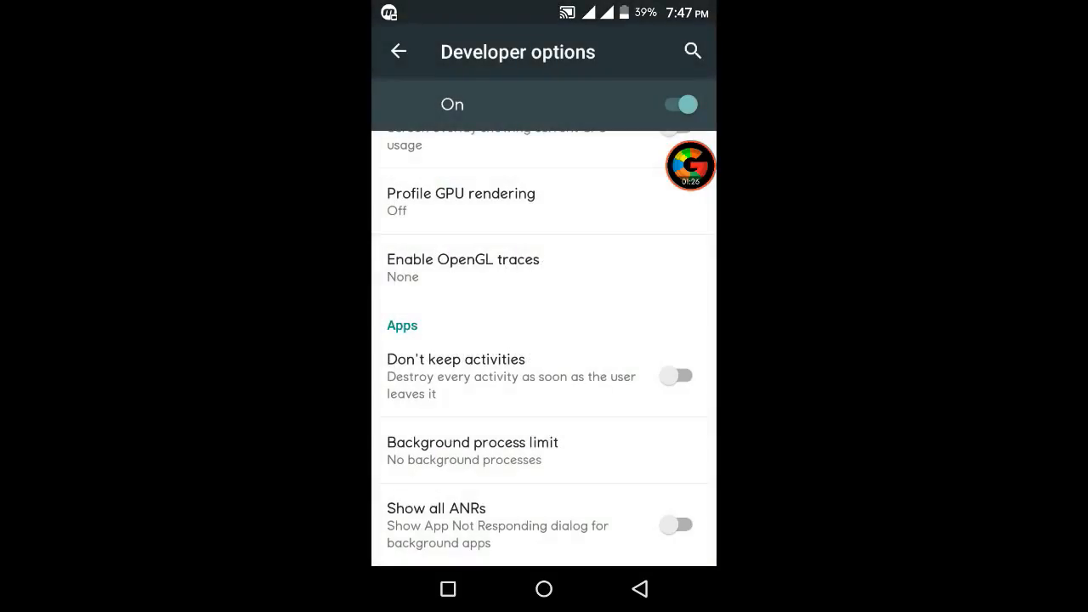
{"action": "left_click", "coordinate": [639, 588]}
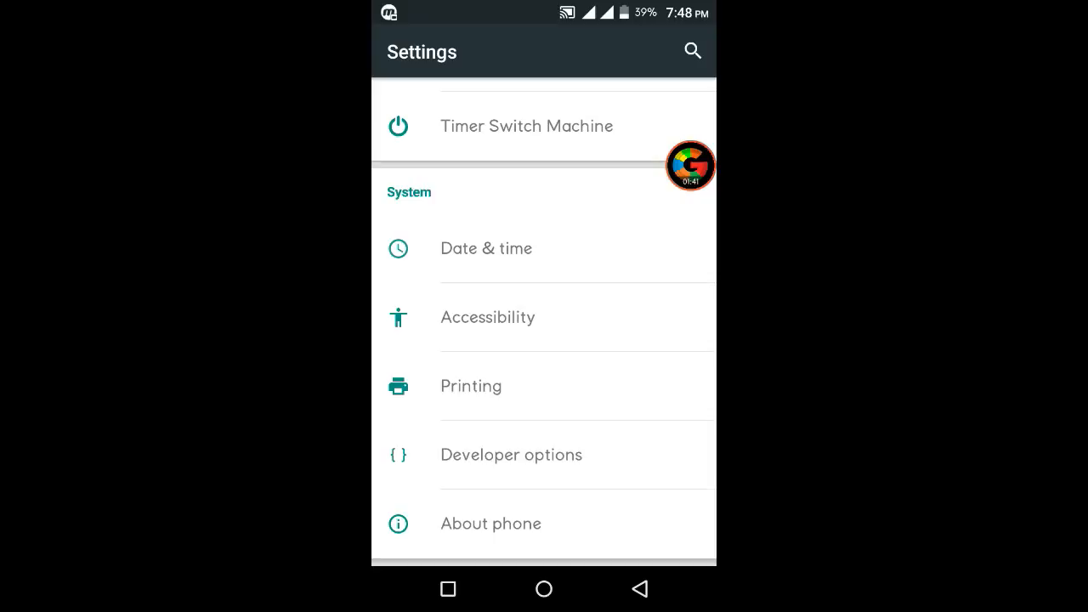
Step: In About phone, tap Build number repeatedly until the 'already a developer' confirmation appears
{"action": "left_click", "coordinate": [558, 516]}
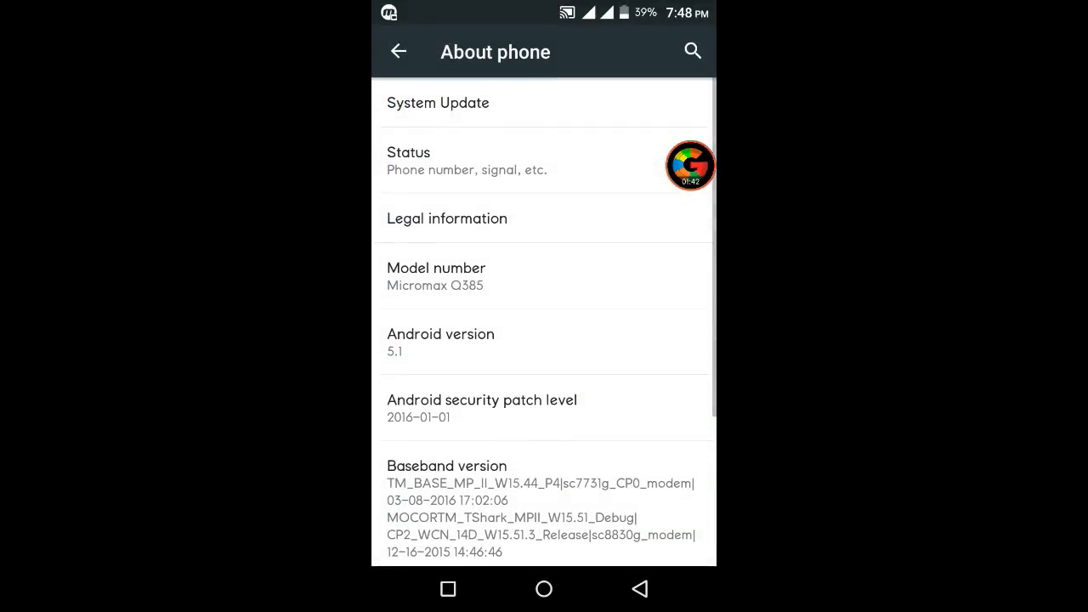
{"action": "left_click_drag", "start_coordinate": [655, 481], "coordinate": [655, 274]}
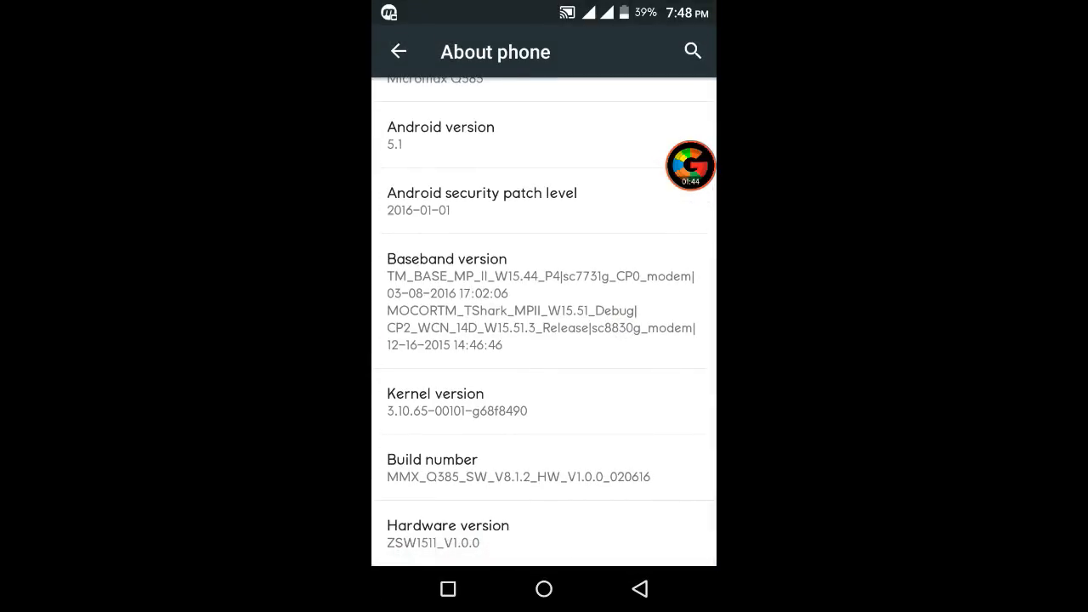
{"action": "left_click", "coordinate": [611, 475]}
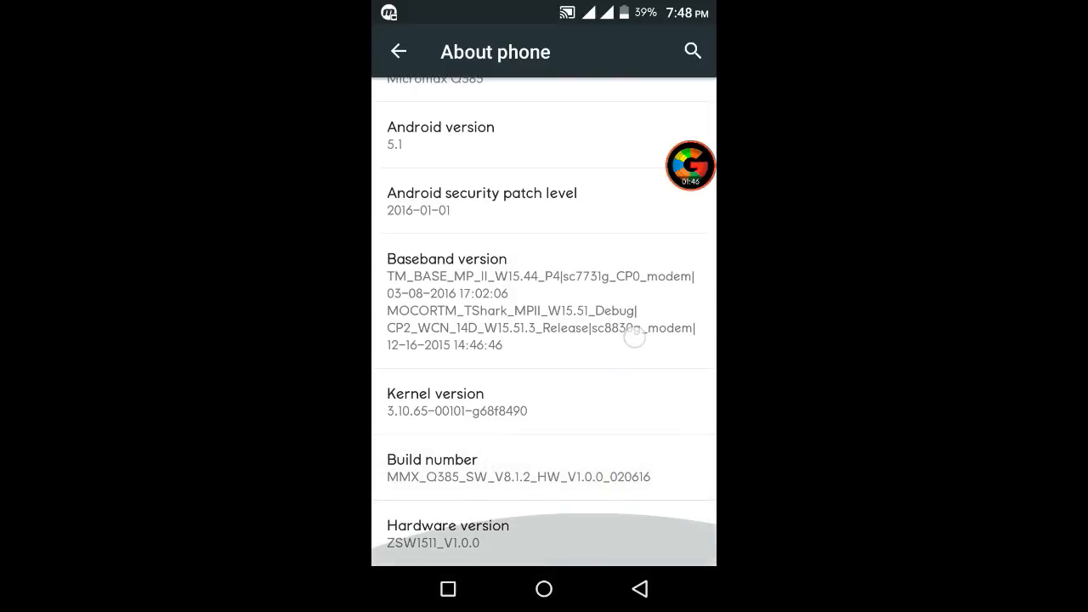
{"action": "mouse_move", "coordinate": [634, 340]}
{"action": "left_mouse_down"}
{"action": "mouse_move", "coordinate": [592, 433]}
{"action": "mouse_move", "coordinate": [591, 343]}
{"action": "left_mouse_up"}
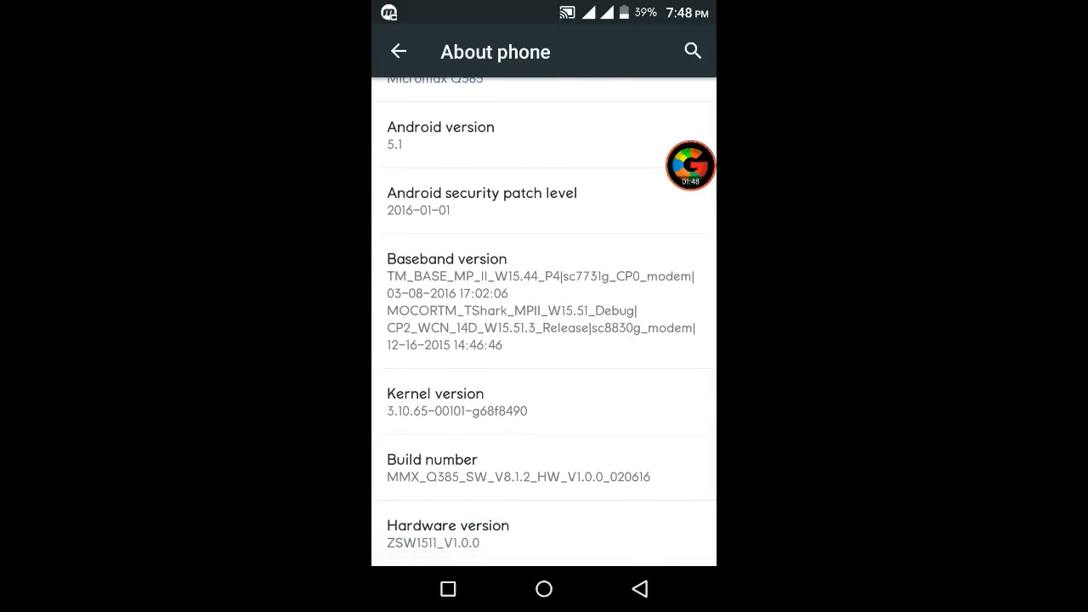
{"action": "left_click", "coordinate": [577, 470]}
{"action": "left_click", "coordinate": [585, 464]}
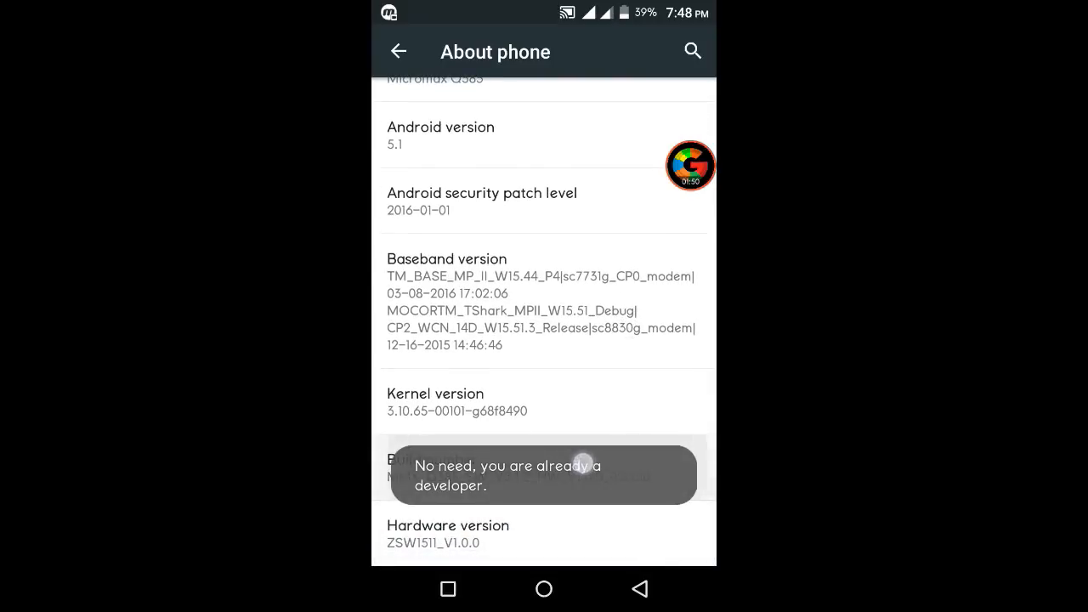
{"action": "left_click", "coordinate": [607, 463]}
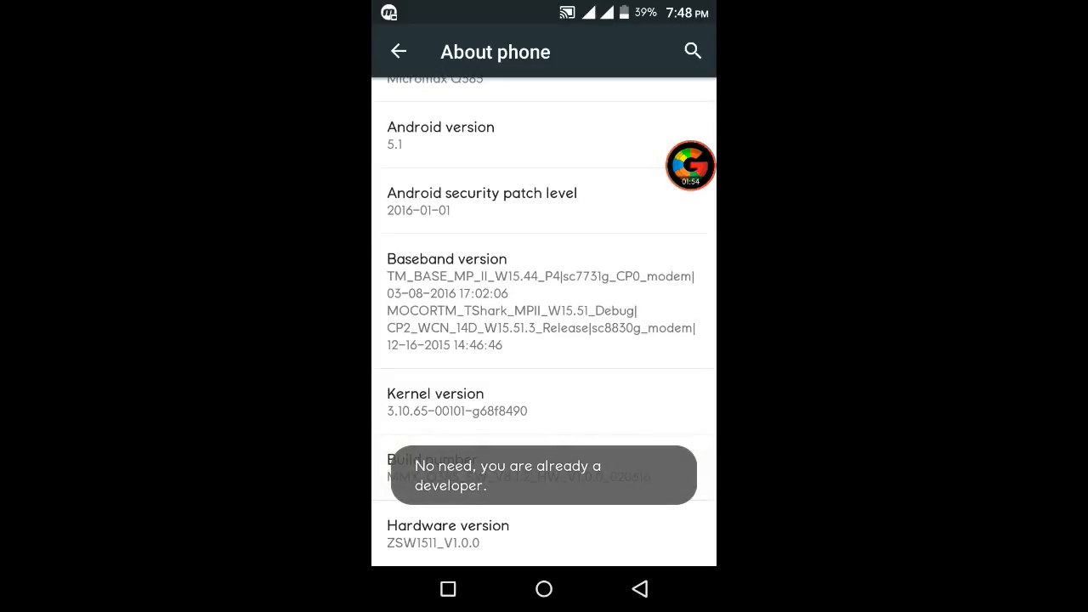
{"action": "scroll", "coordinate": [544, 319], "scroll_direction": "up", "scroll_amount": 3}
{"action": "scroll", "coordinate": [544, 319], "scroll_direction": "down", "scroll_amount": 3}
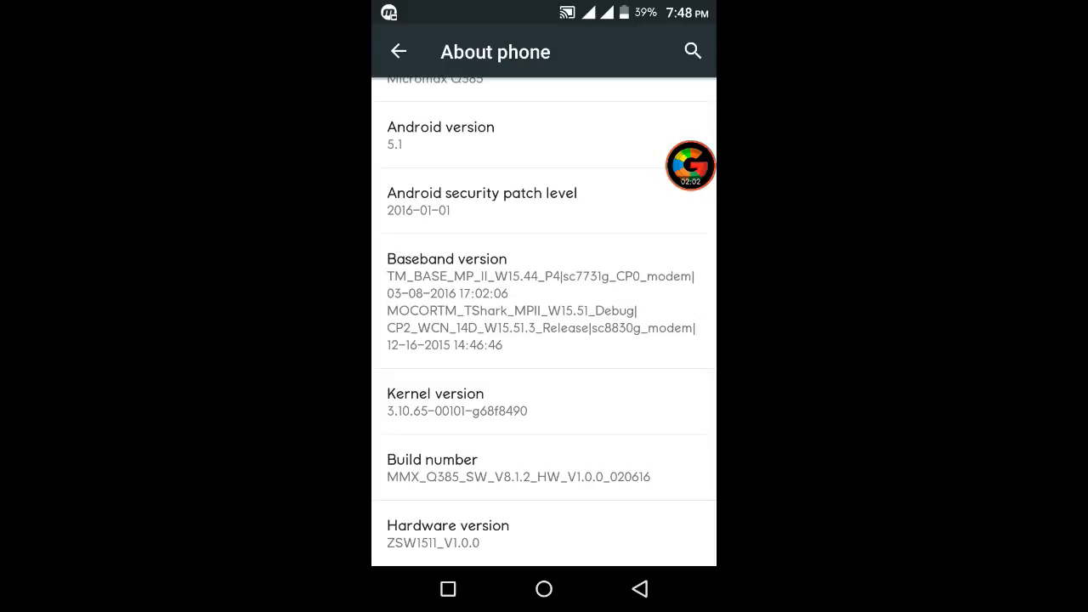
{"action": "left_click", "coordinate": [559, 459]}
Step: Leave the About phone page back to the main Settings list
{"action": "left_click", "coordinate": [397, 51]}
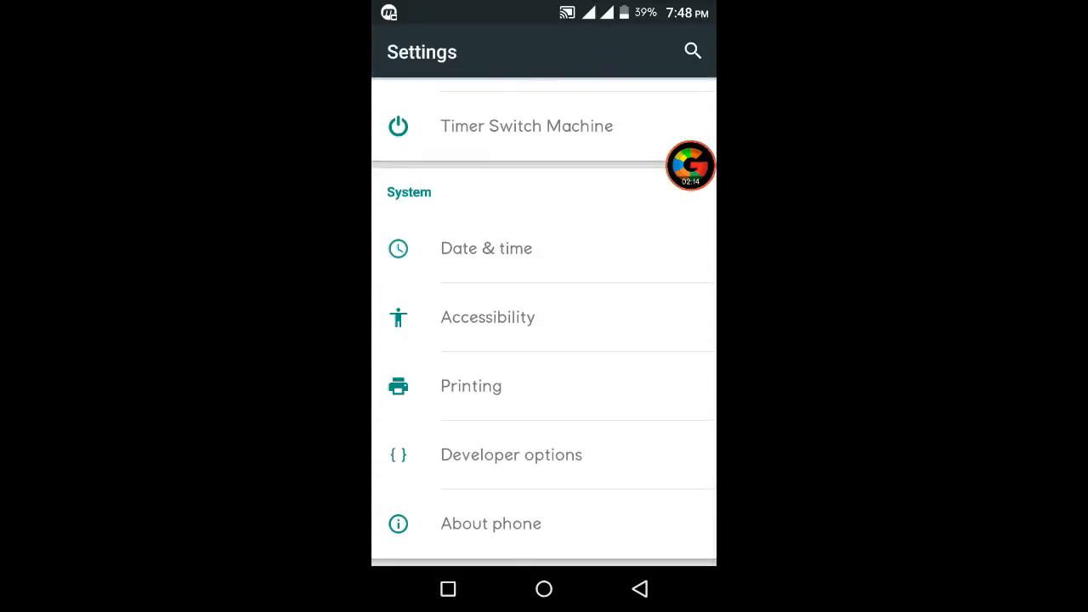
{"action": "mouse_move", "coordinate": [610, 345]}
{"action": "left_mouse_down"}
{"action": "mouse_move", "coordinate": [609, 456]}
{"action": "mouse_move", "coordinate": [609, 345]}
{"action": "left_mouse_up"}
{"action": "scroll", "coordinate": [544, 340], "scroll_direction": "up", "scroll_amount": 15}
{"action": "left_click", "coordinate": [640, 588]}
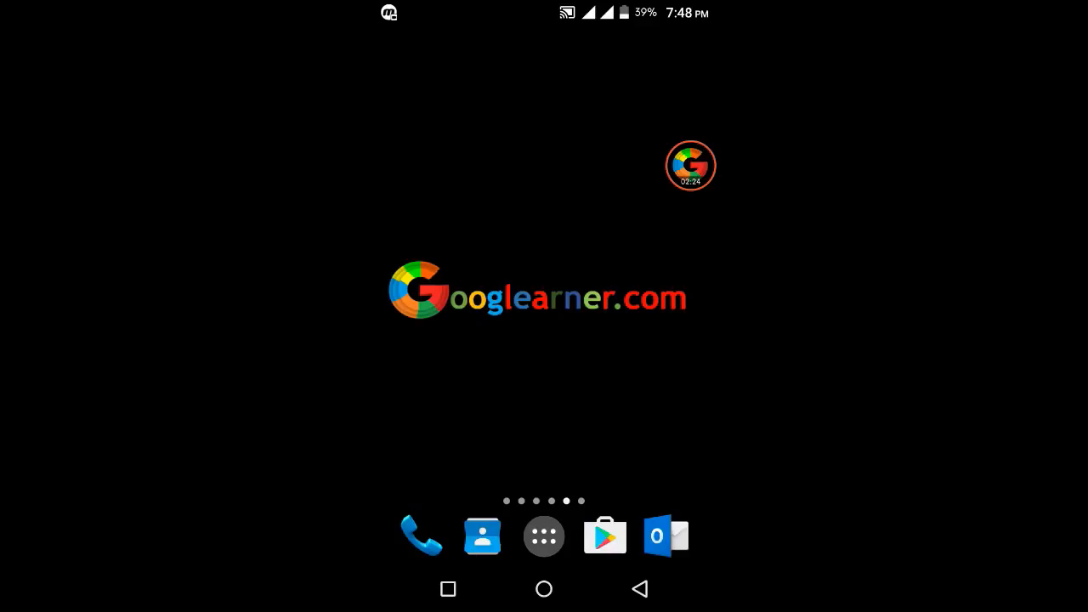
{"action": "left_click_drag", "start_coordinate": [629, 48], "coordinate": [629, 255]}
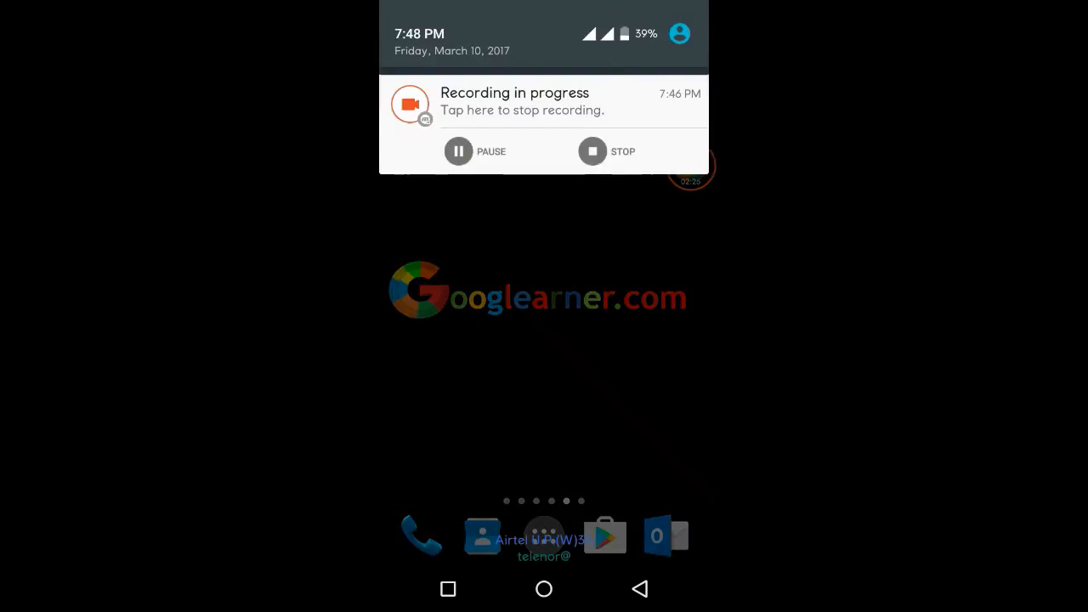
{"action": "left_click_drag", "start_coordinate": [605, 38], "coordinate": [605, 340]}
{"action": "left_click", "coordinate": [631, 32]}
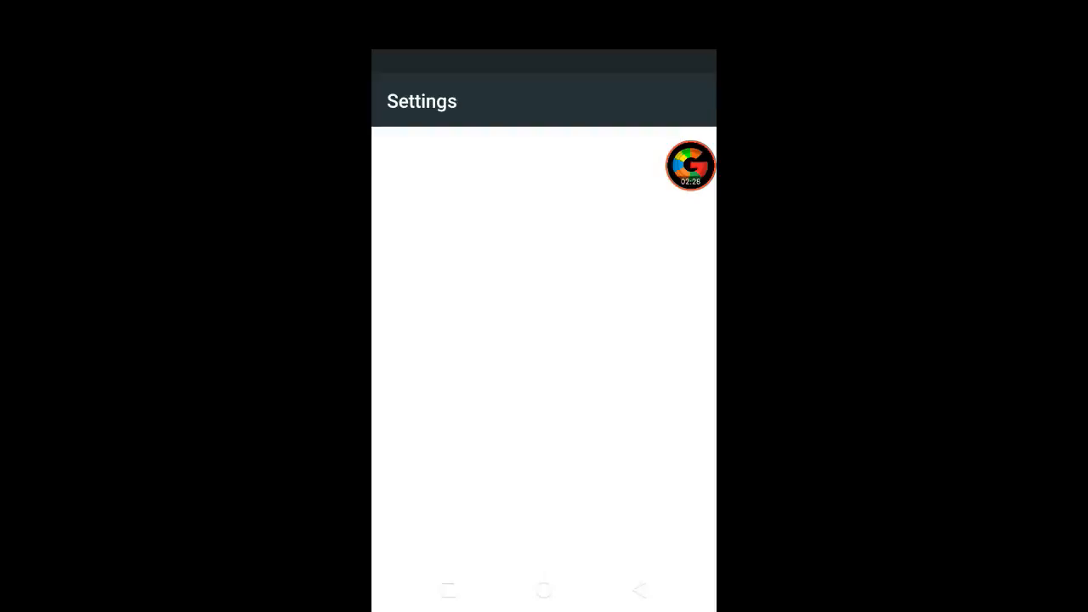
{"action": "scroll", "coordinate": [544, 340], "scroll_direction": "down", "scroll_amount": 10}
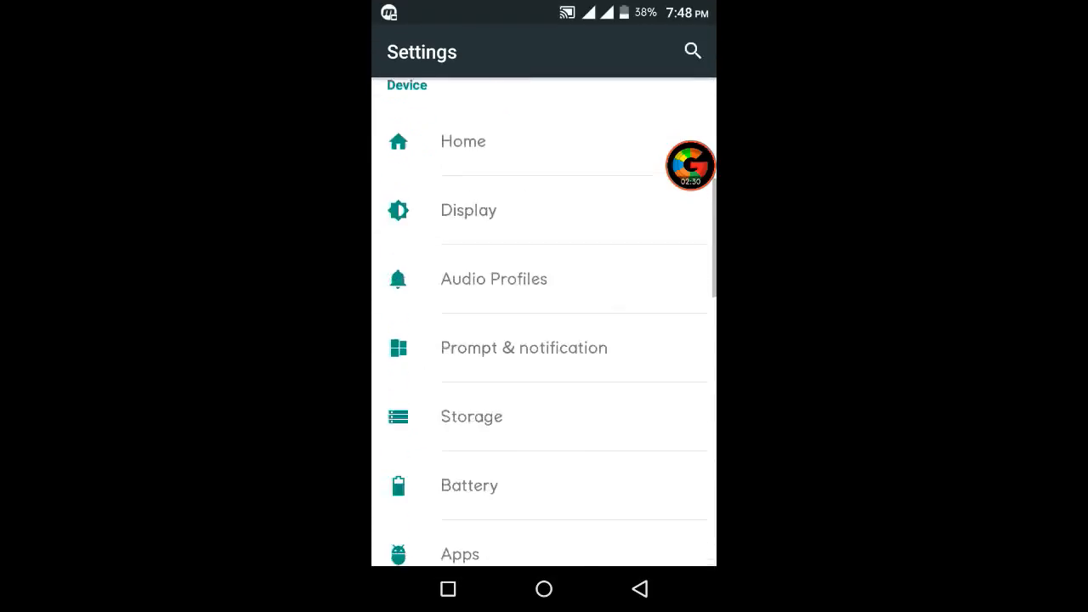
{"action": "scroll", "coordinate": [583, 483], "scroll_direction": "up", "scroll_amount": 2}
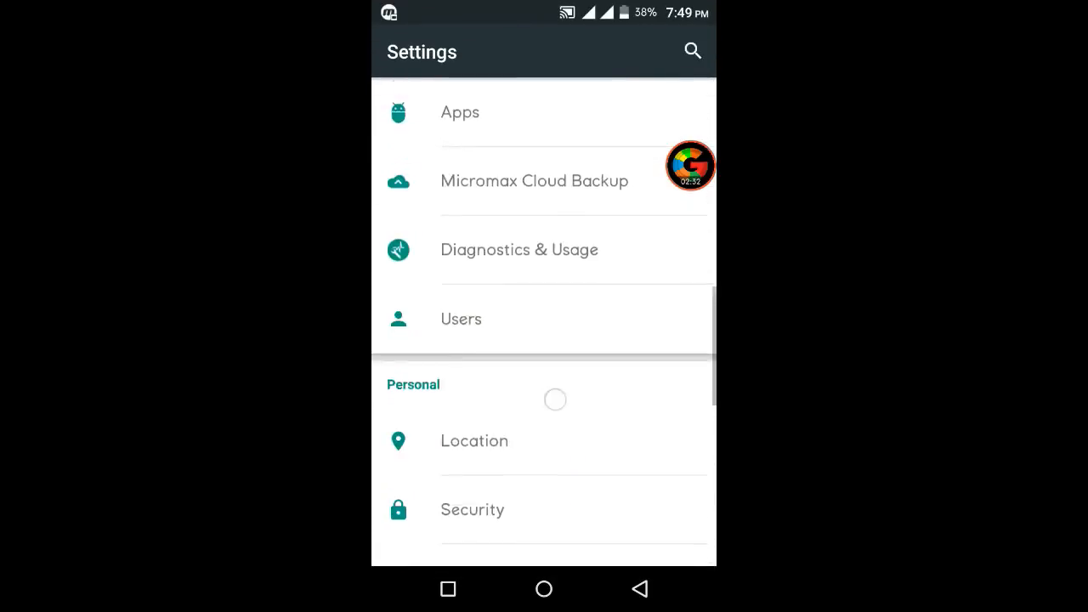
{"action": "scroll", "coordinate": [553, 399], "scroll_direction": "up", "scroll_amount": 3}
Step: Go into Apps and swipe across to the Running apps view
{"action": "left_click", "coordinate": [548, 264]}
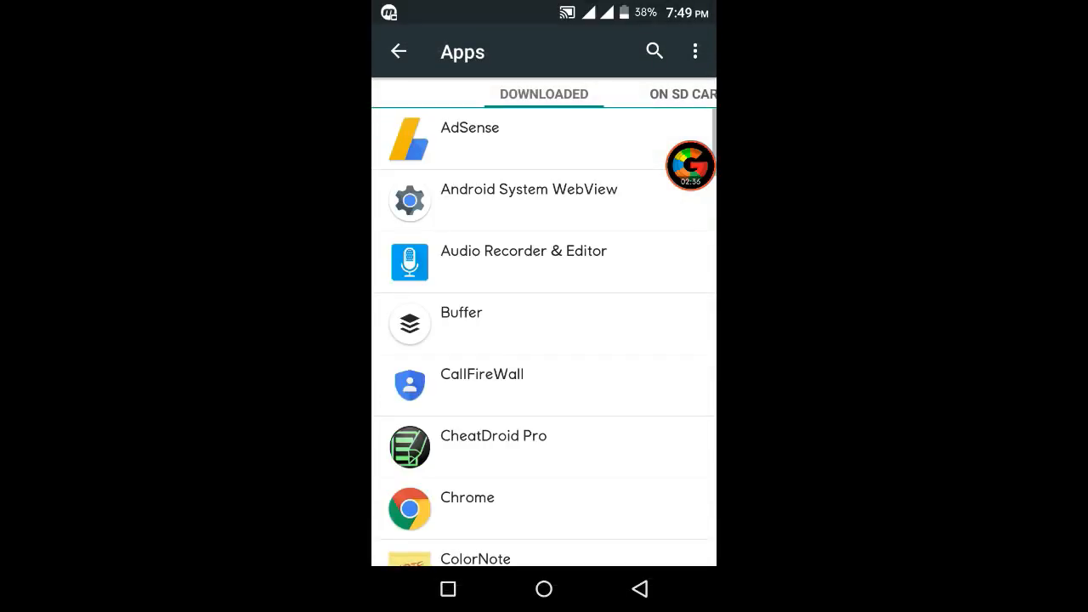
{"action": "left_click_drag", "start_coordinate": [663, 340], "coordinate": [425, 340]}
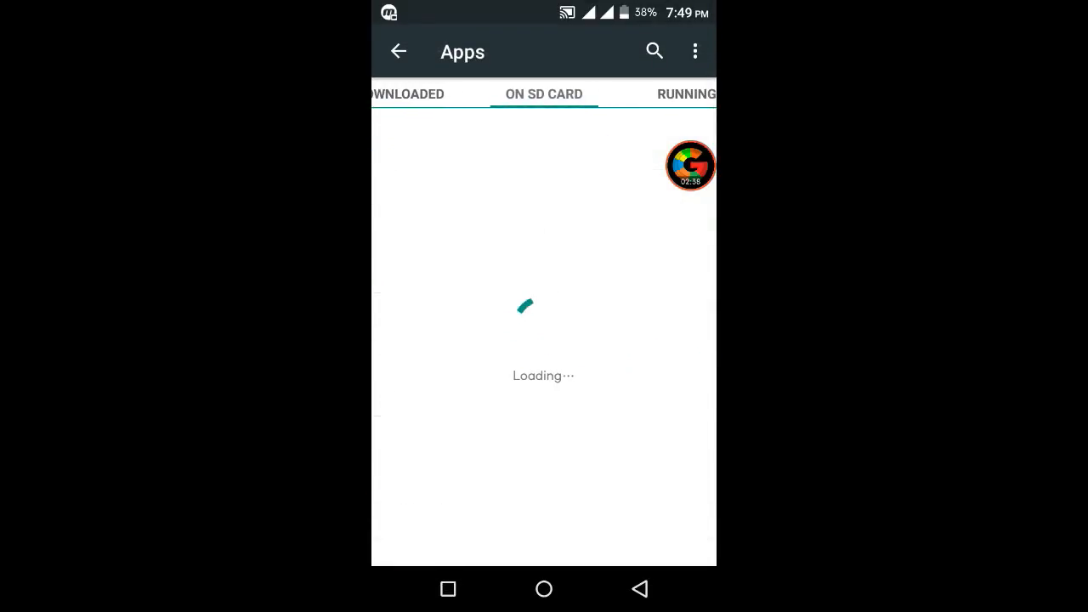
{"action": "left_click_drag", "start_coordinate": [663, 340], "coordinate": [476, 340]}
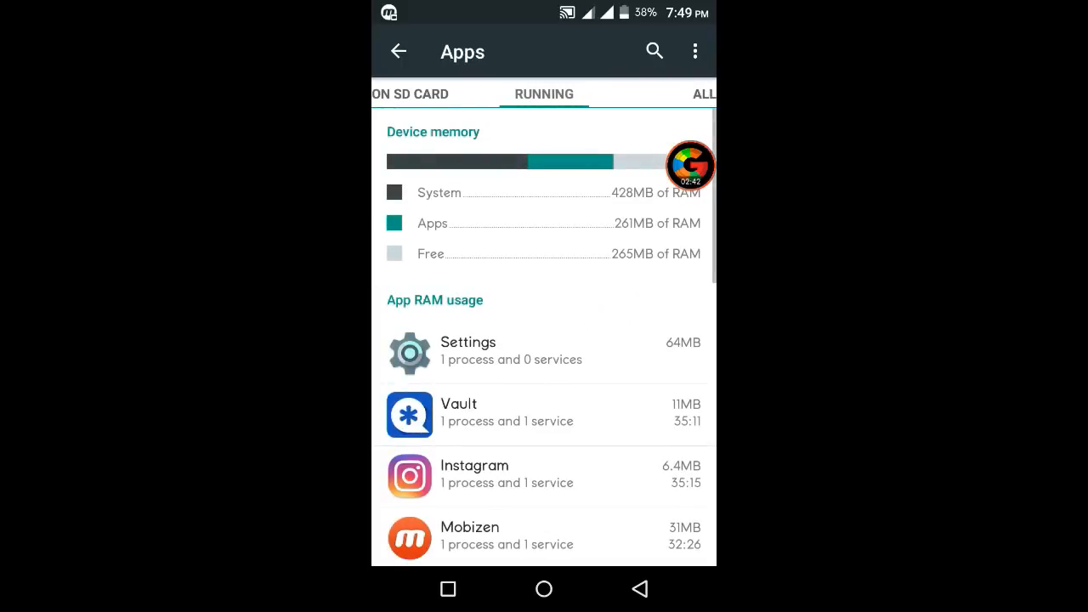
Step: Use the overflow menu to close all running applications and return to main Settings
{"action": "left_click", "coordinate": [696, 51]}
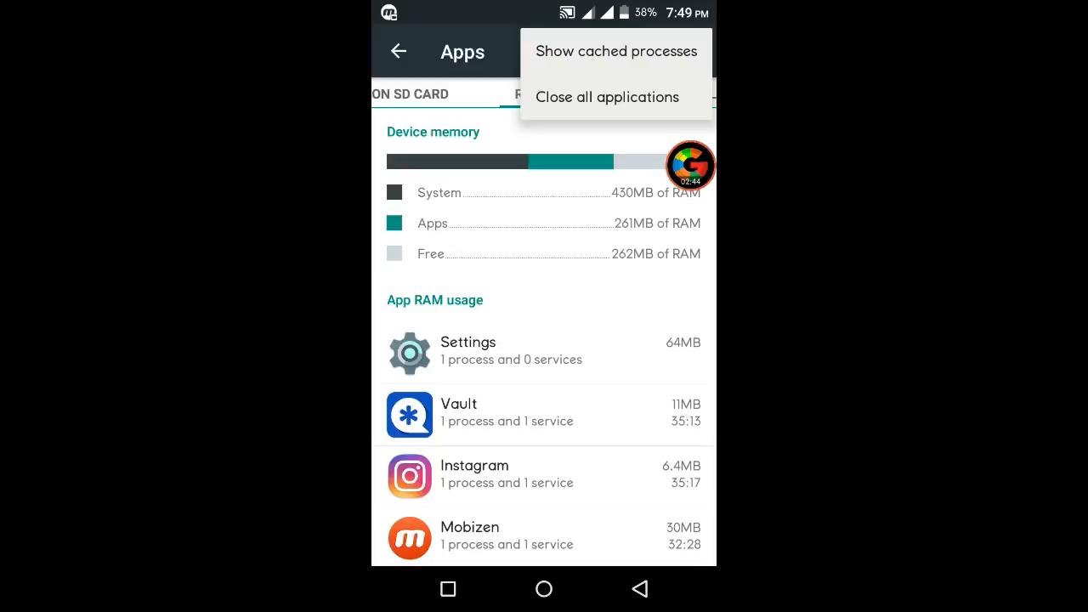
{"action": "left_click", "coordinate": [612, 97]}
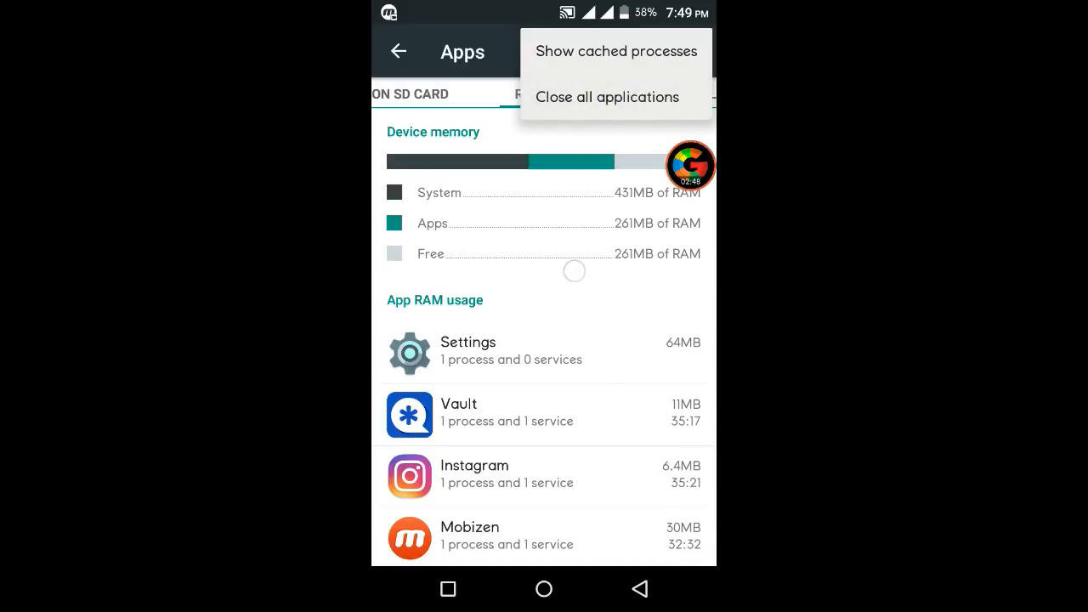
{"action": "left_click", "coordinate": [411, 51]}
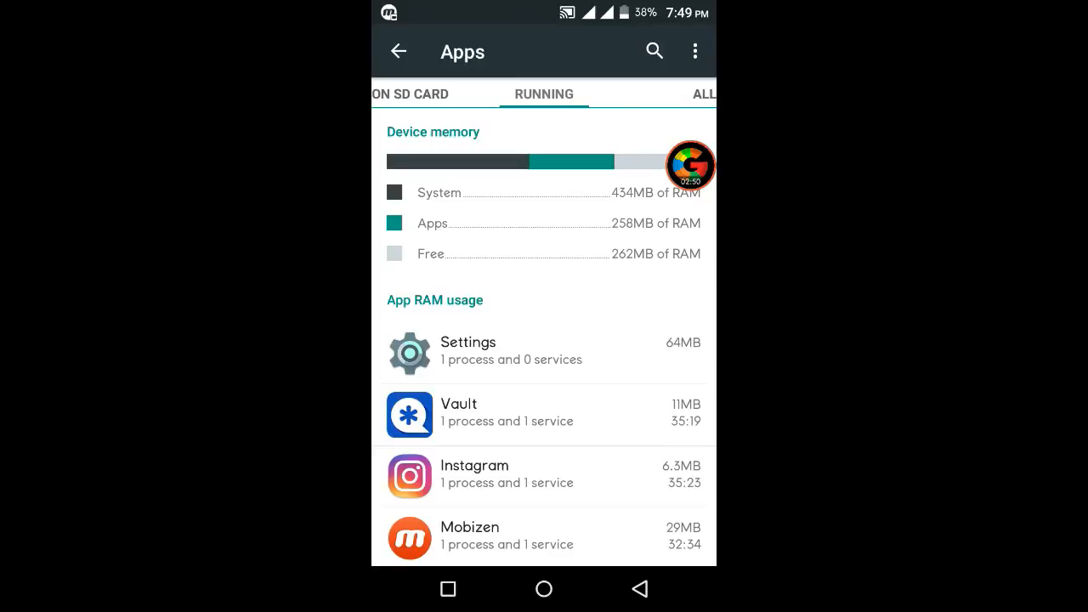
{"action": "left_click", "coordinate": [398, 51]}
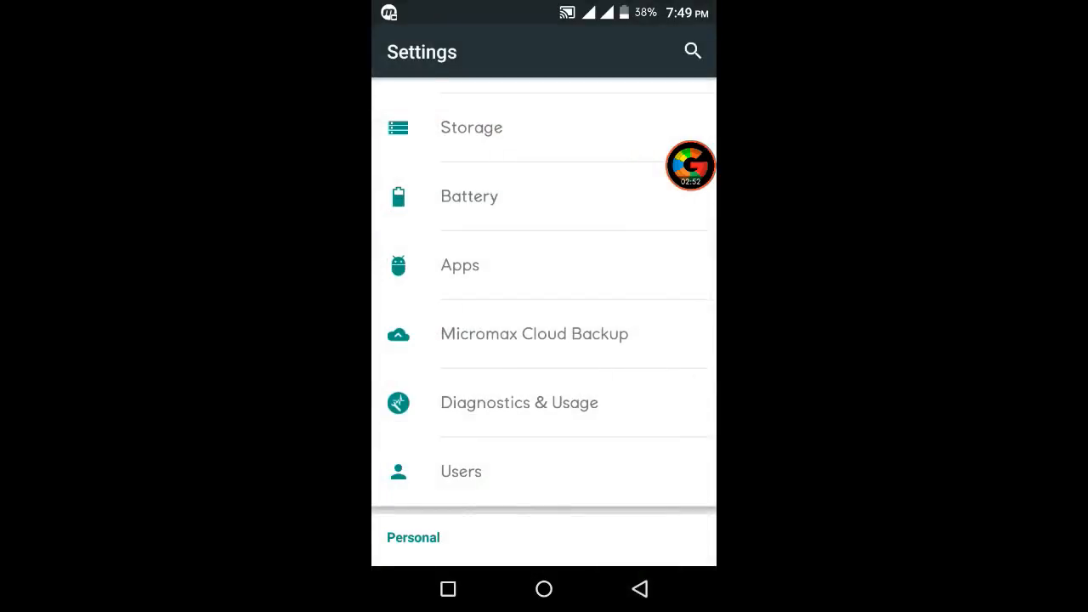
Step: Exit Settings back to the home screen with the Back key
{"action": "left_click", "coordinate": [639, 588]}
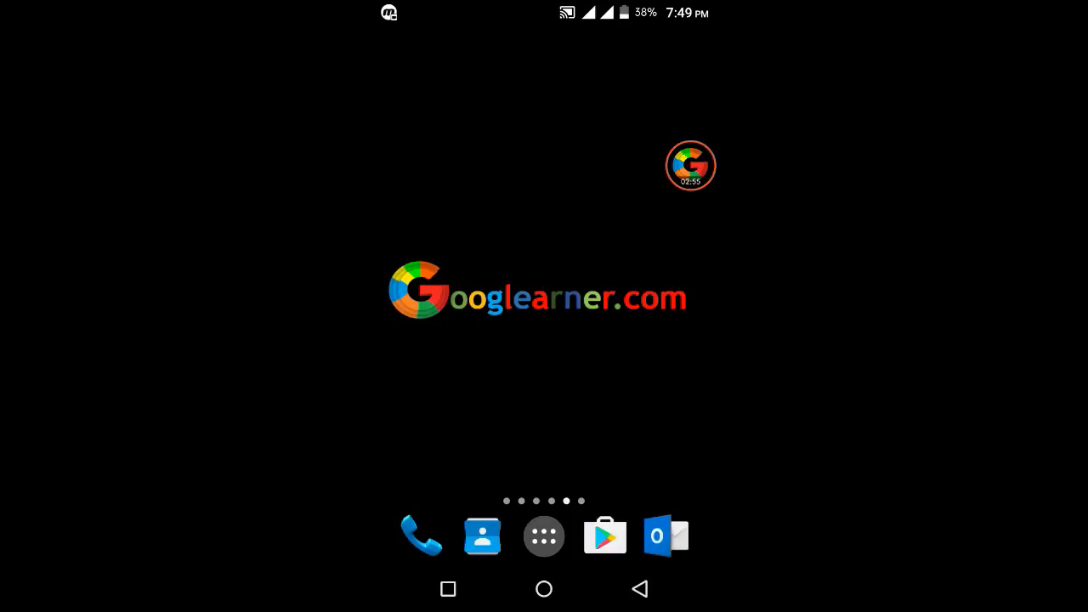